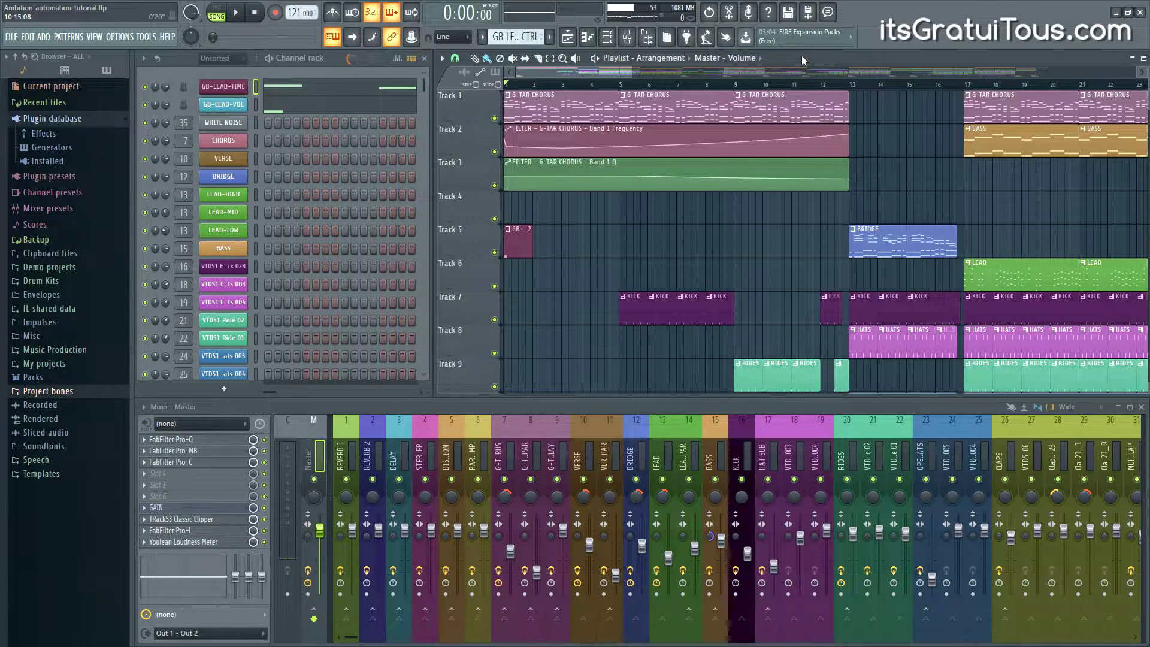
# Open the Settings window on the MIDI input/output devices page with F10
pyautogui.press('F10')
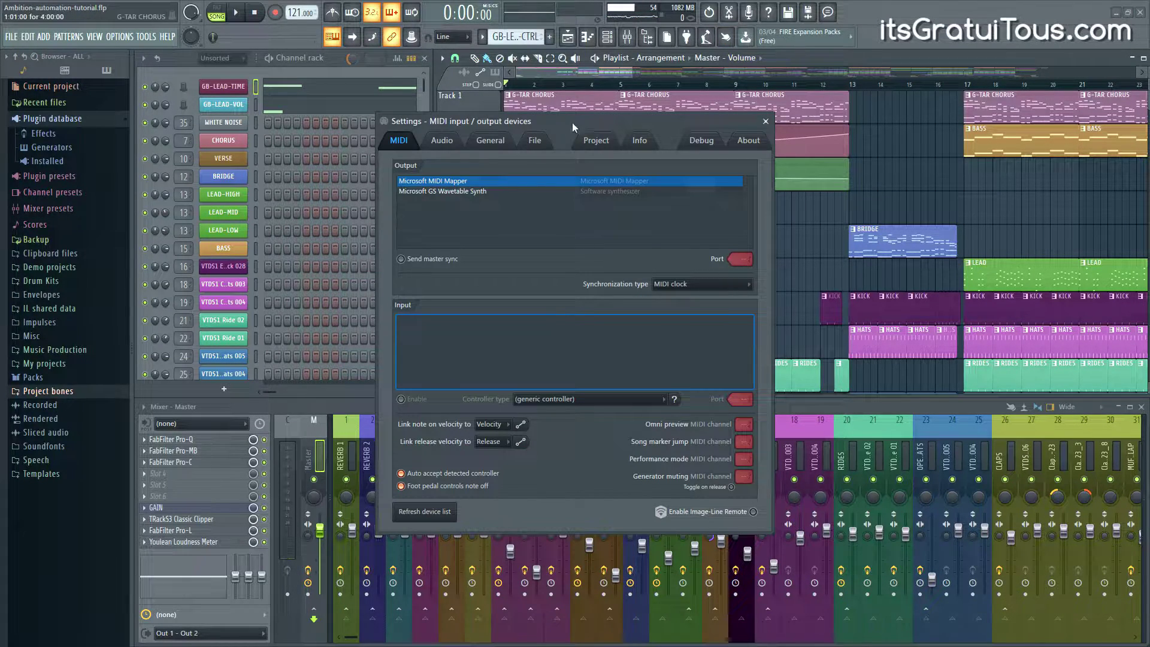
# Check the user data folder and browser search folders on the File page, then close Settings
pyautogui.click(534, 140)
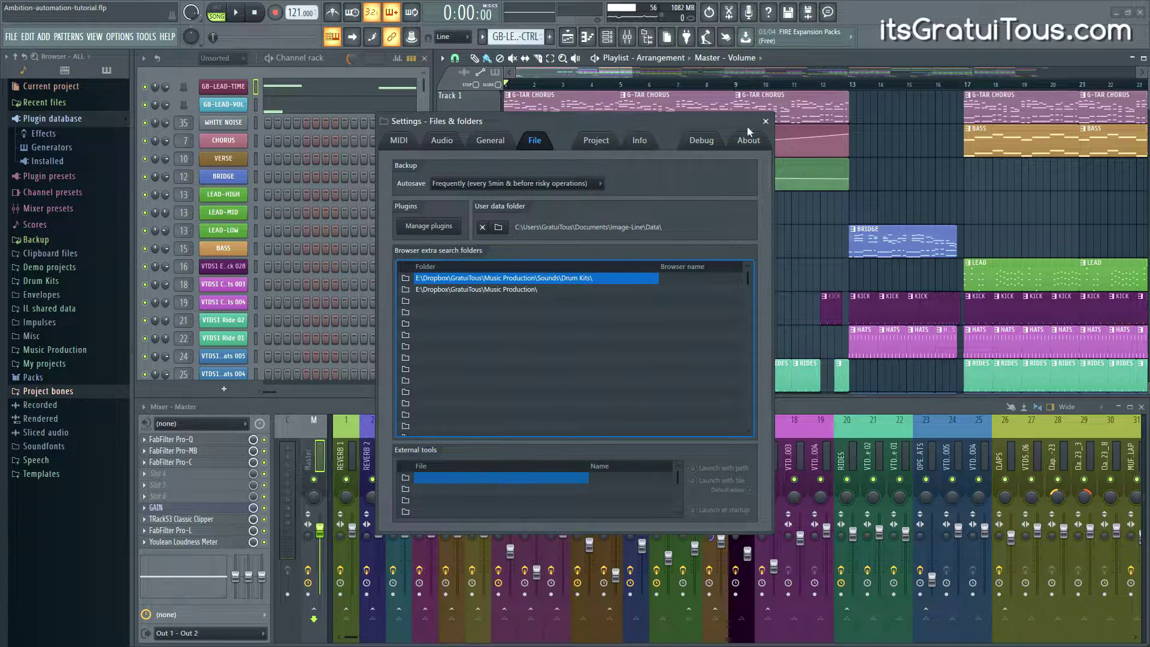
pyautogui.click(766, 122)
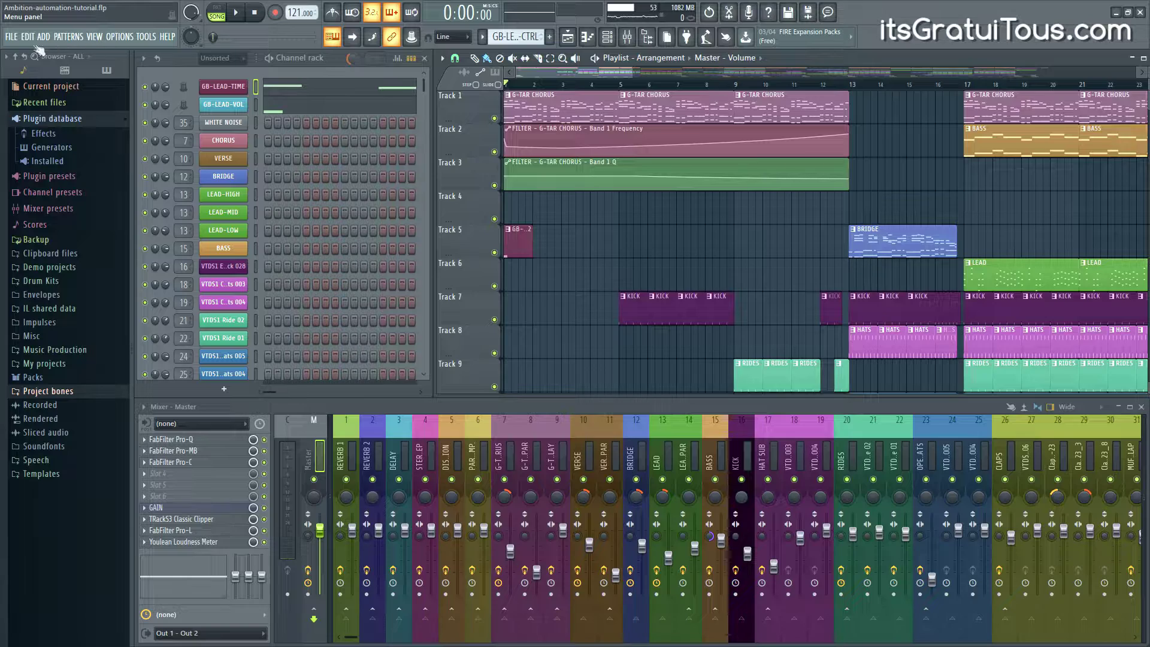
# Export the project bones into the FL Studio > Projects > Project bones folder
pyautogui.click(11, 36)
pyautogui.moveTo(62, 141)
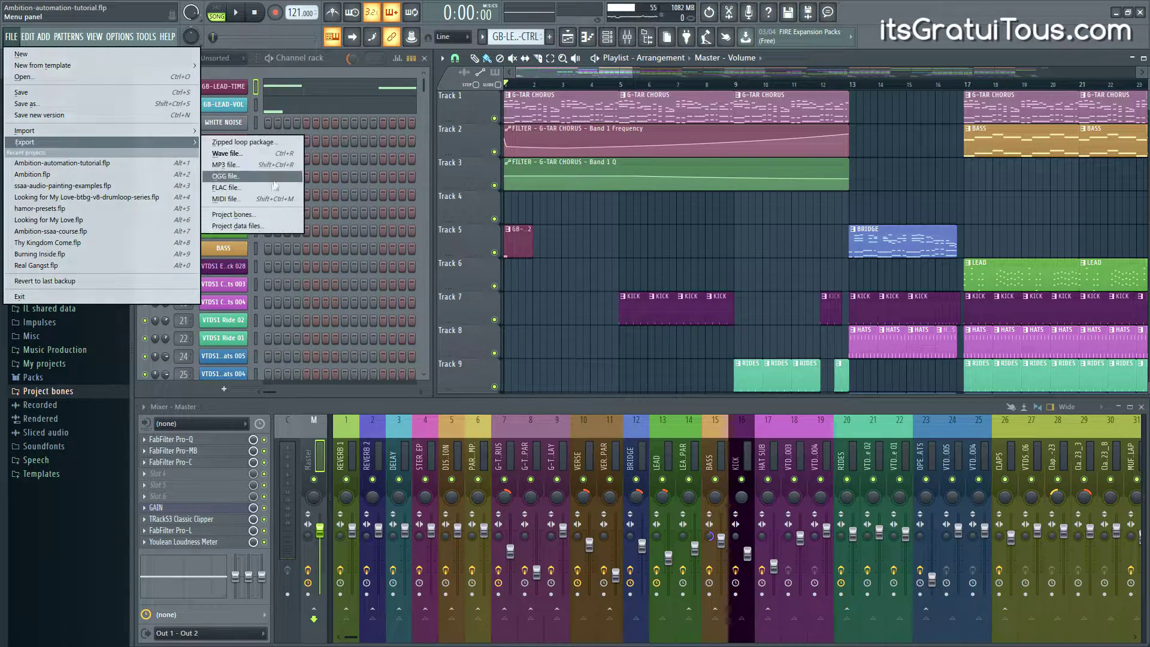
pyautogui.click(270, 214)
pyautogui.moveTo(663, 230); pyautogui.dragTo(668, 254)
pyautogui.scroll(-2, 666, 254)
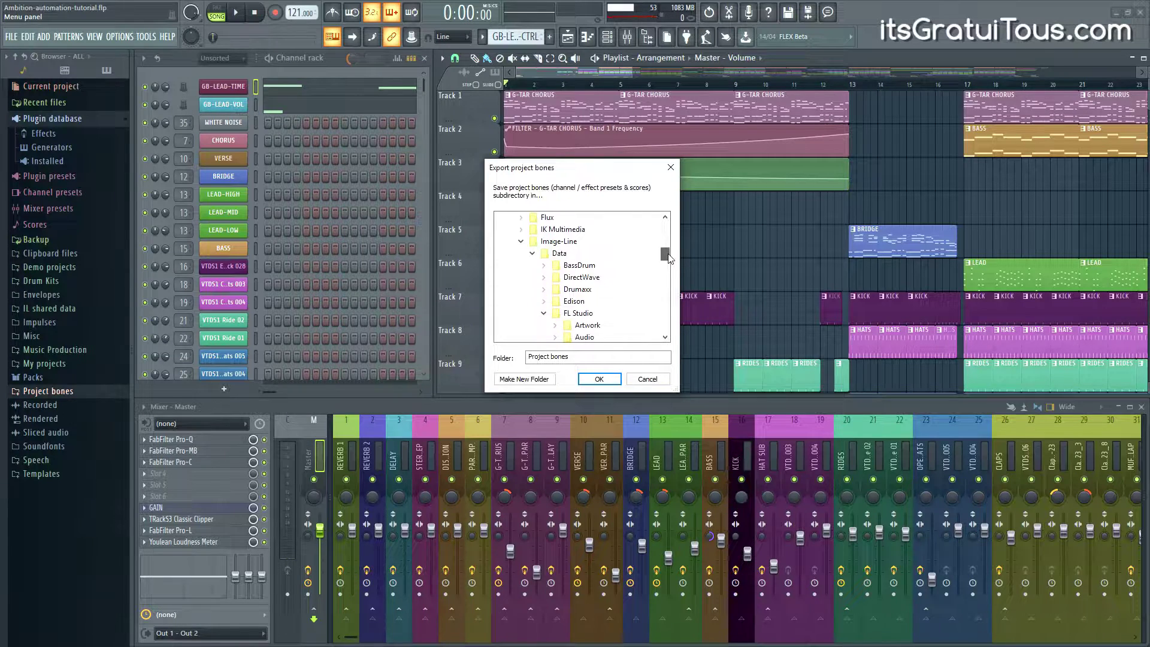
pyautogui.scroll(-1, 665, 254)
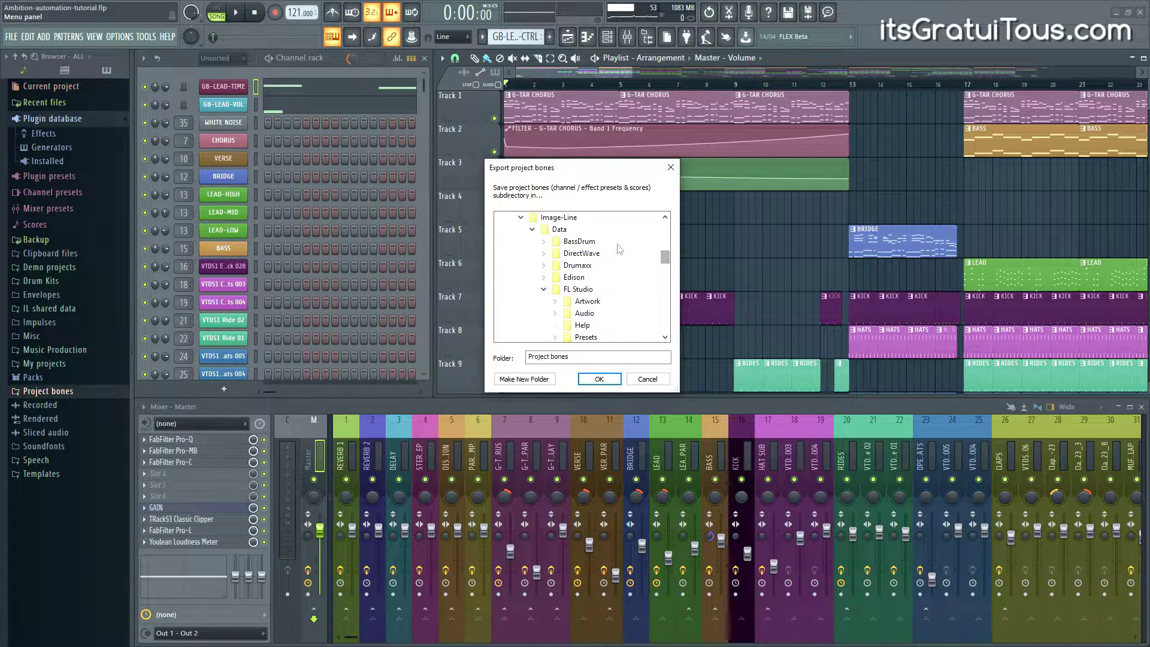
pyautogui.scroll(-3, 667, 257)
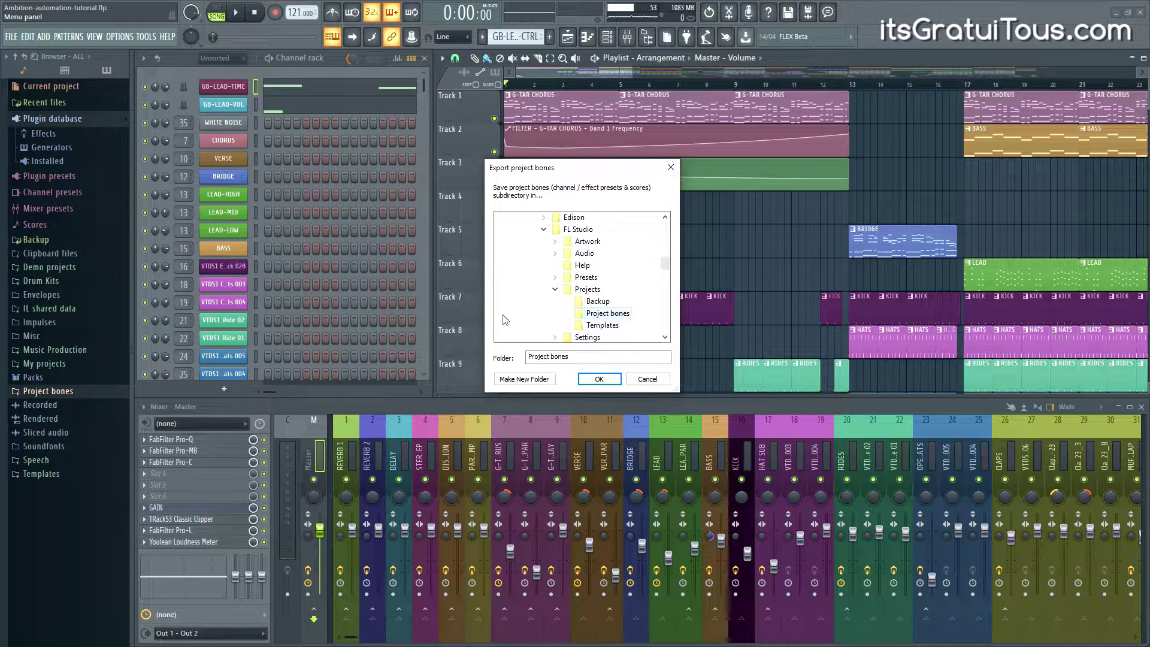
pyautogui.click(600, 378)
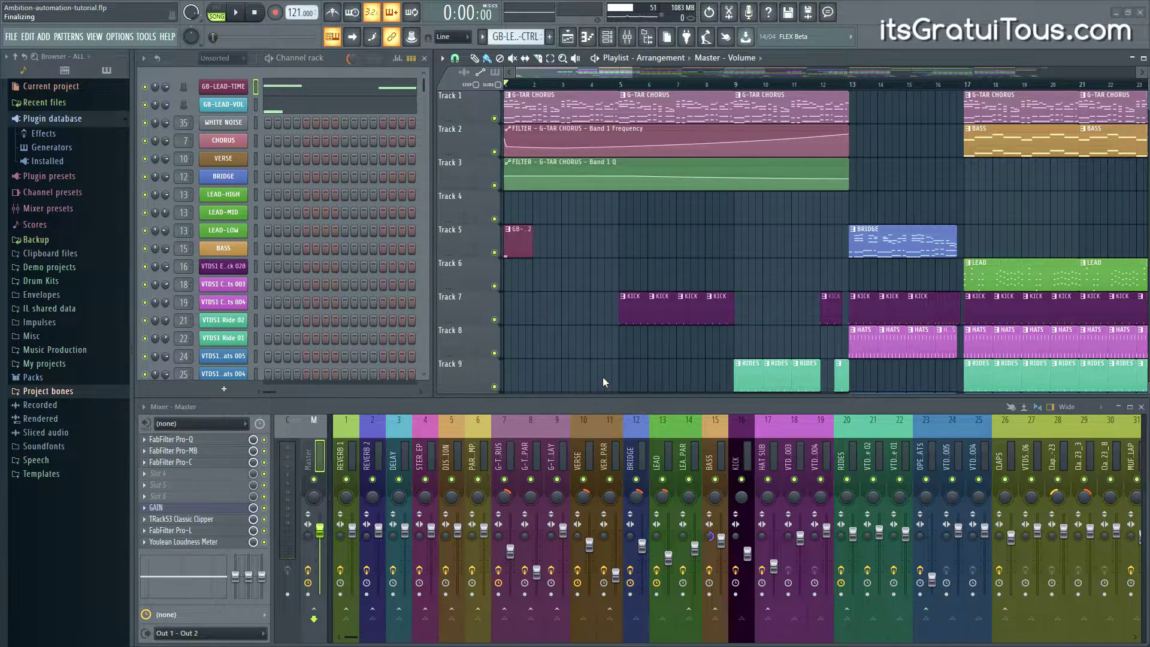
# Expand Project bones to check the tutorial's exported subfolders, then start a new blank project
pyautogui.click(76, 396)
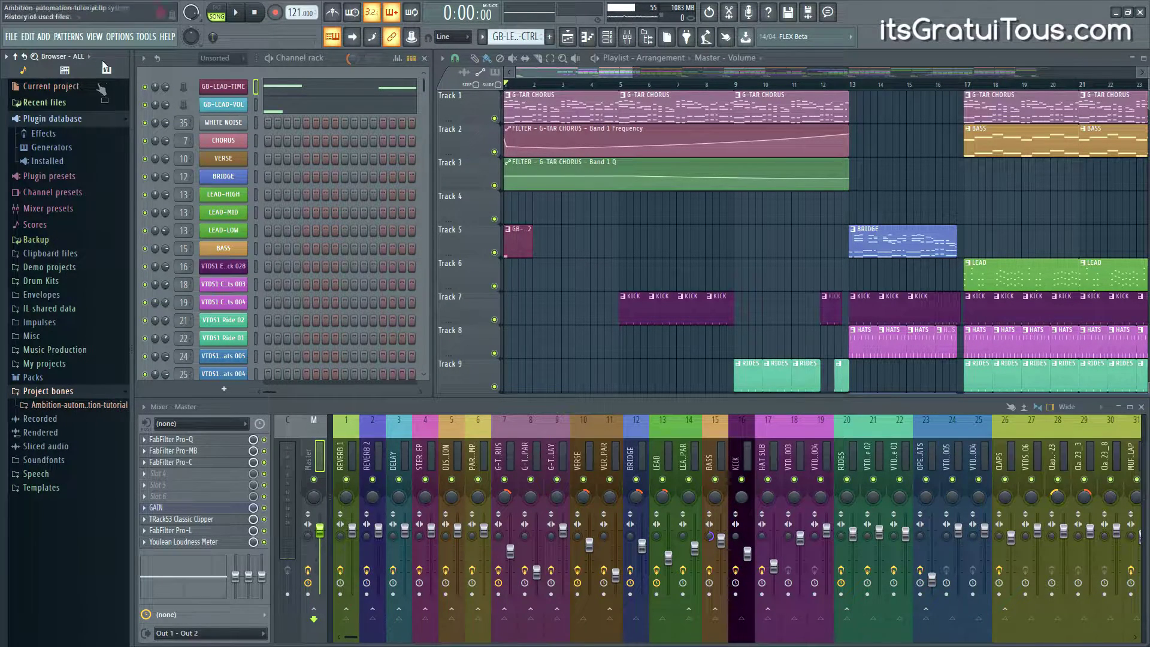
pyautogui.click(90, 405)
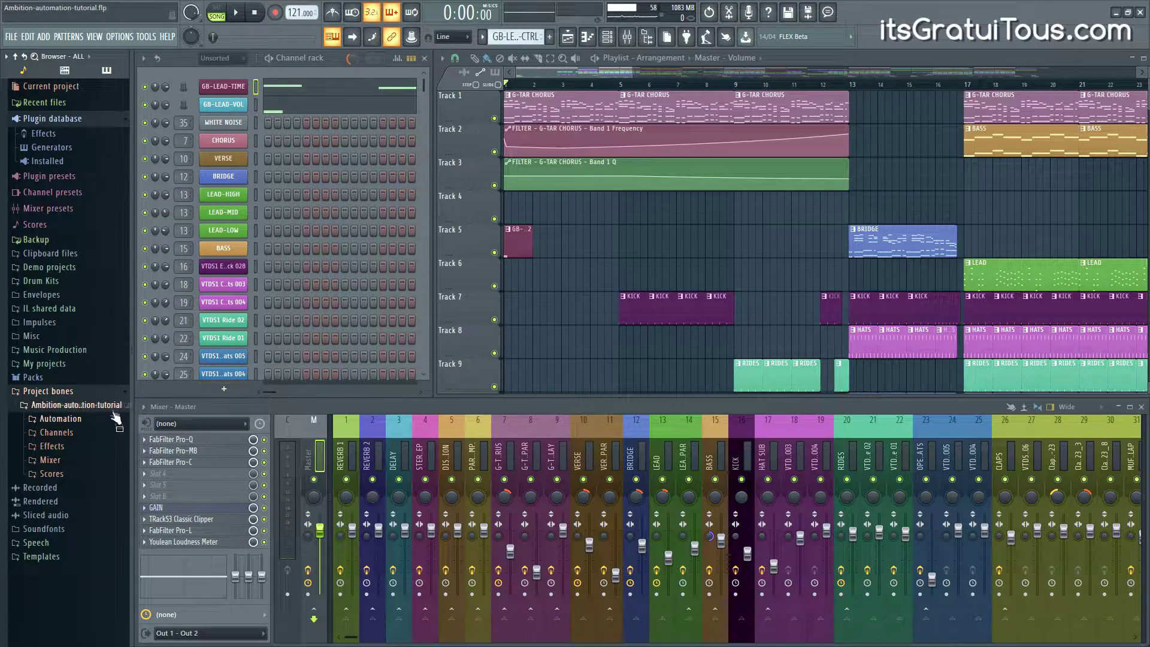
pyautogui.click(12, 37)
pyautogui.click(18, 53)
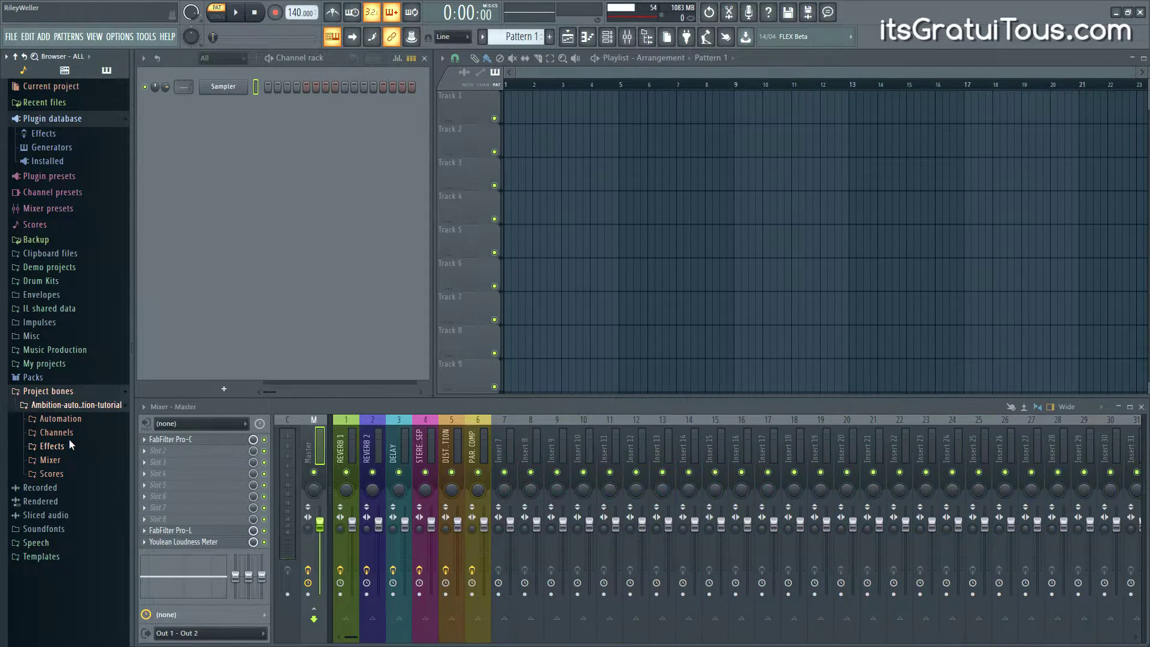
# Load the BASS - BASS score from the exported Scores folder into the Channel rack
pyautogui.moveTo(69, 444); pyautogui.dragTo(71, 473)
pyautogui.scroll(-3, 78, 505)
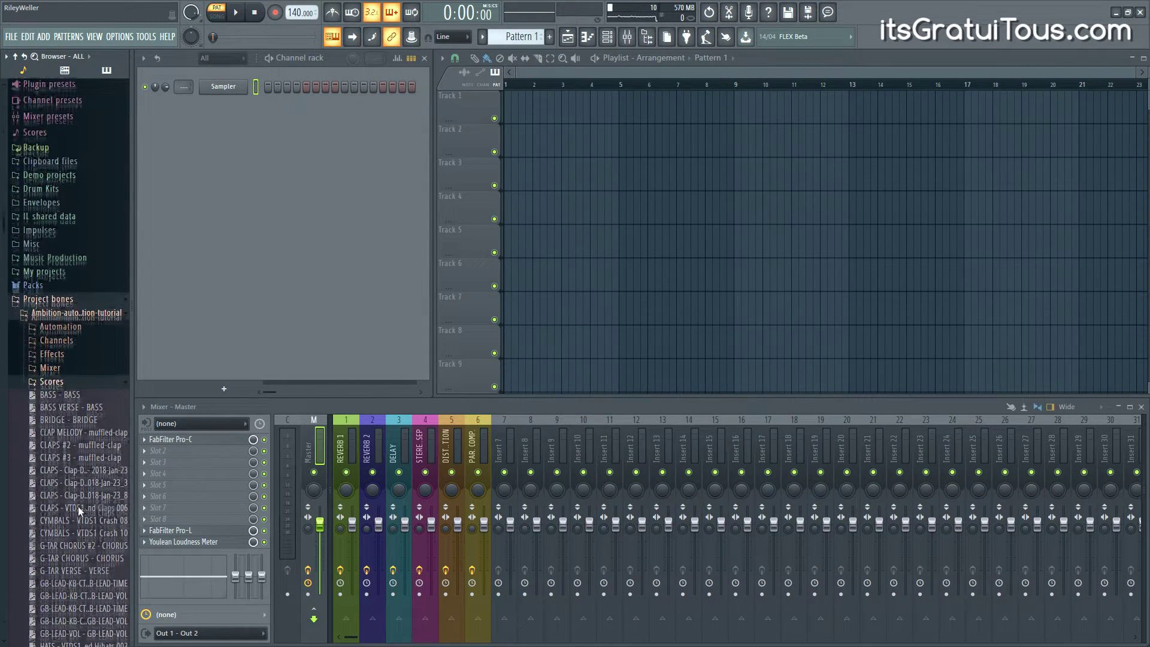
pyautogui.moveTo(75, 387); pyautogui.dragTo(209, 88)
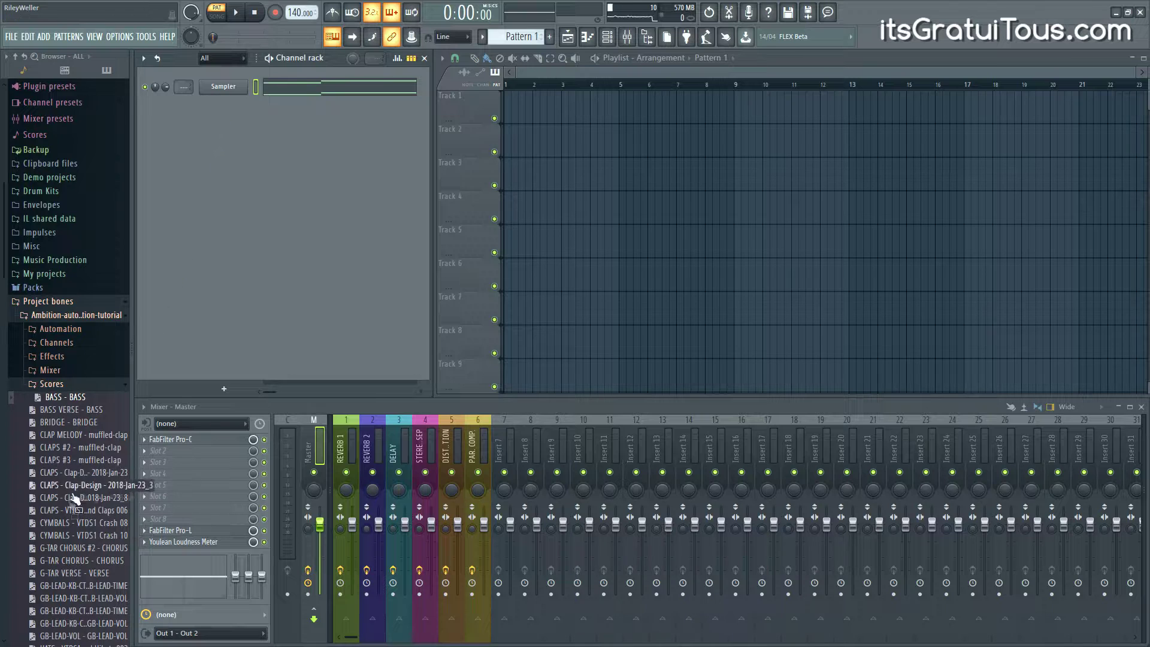
# Apply the exported BASS mixer preset to a mixer insert
pyautogui.scroll(-6, 55, 514)
pyautogui.scroll(9, 55, 515)
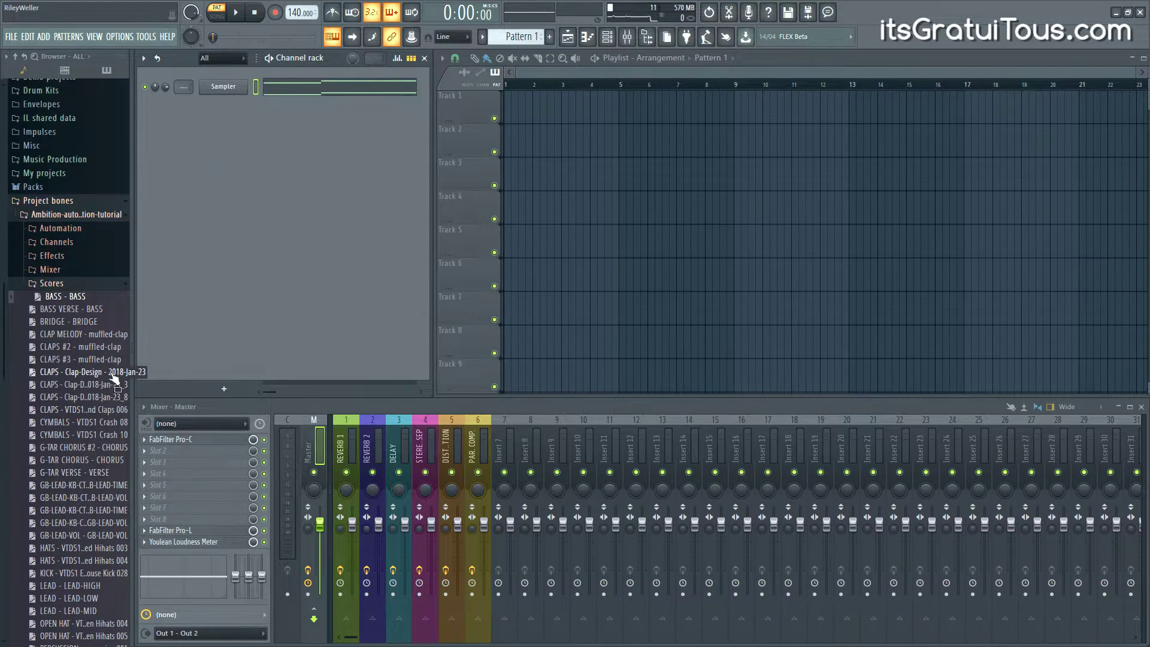
pyautogui.click(62, 460)
pyautogui.moveTo(53, 271); pyautogui.dragTo(504, 448)
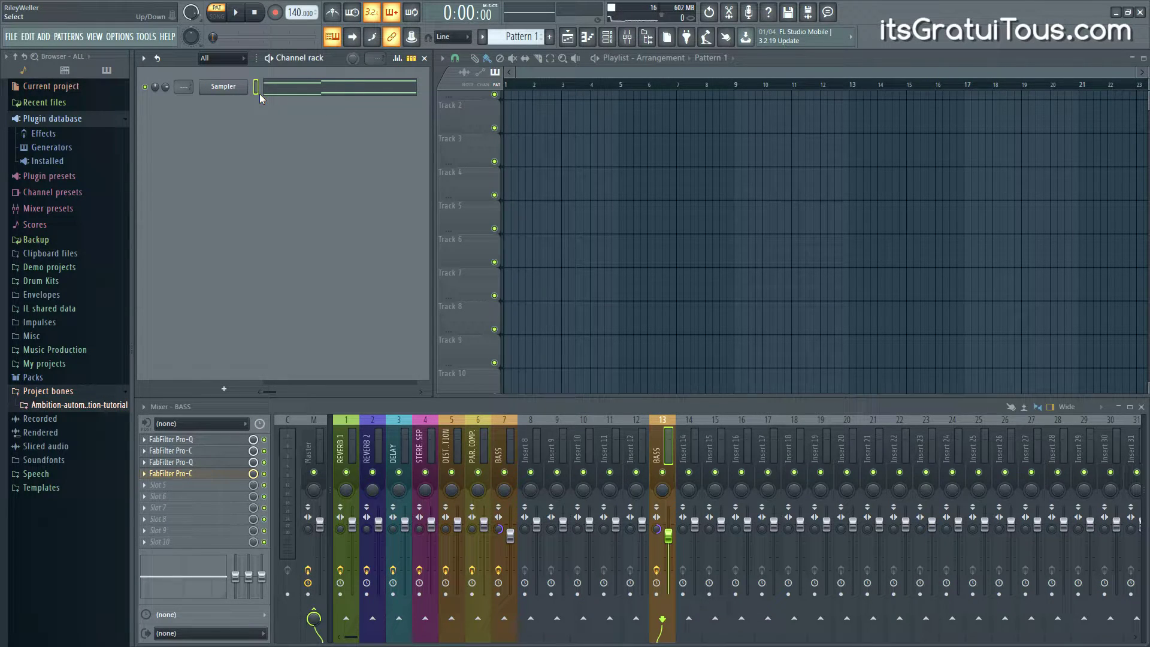
# Undo the last edit and start a new project without saving the changes
pyautogui.hotkey('ctrl', 'z')
pyautogui.click(11, 36)
pyautogui.click(30, 43)
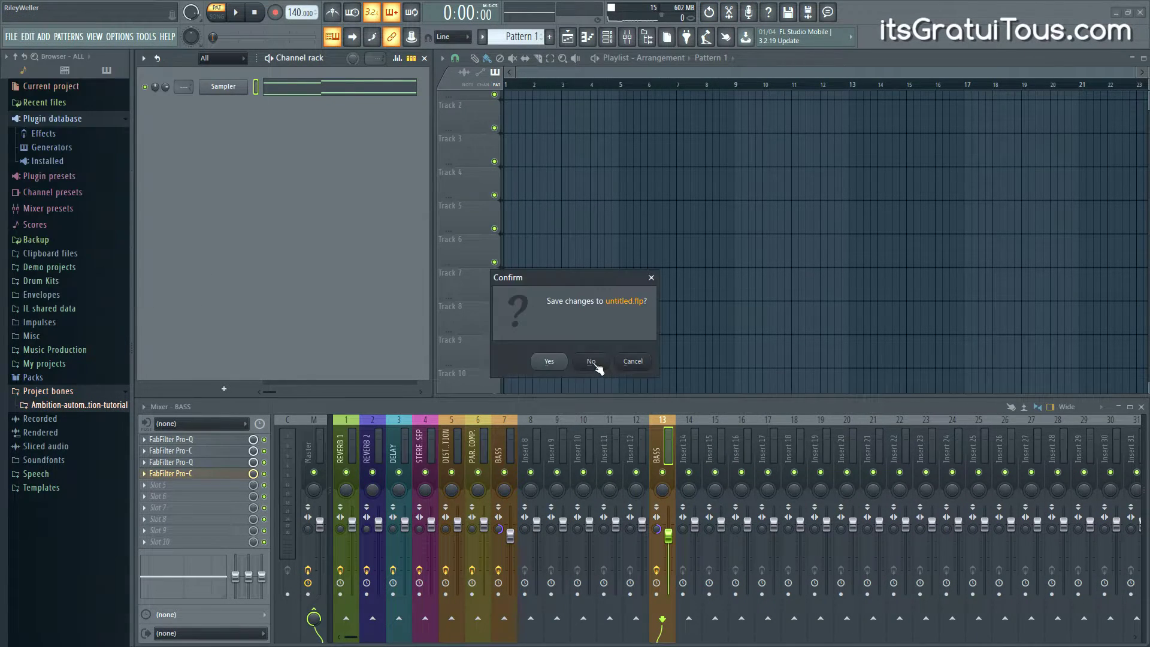
pyautogui.click(591, 362)
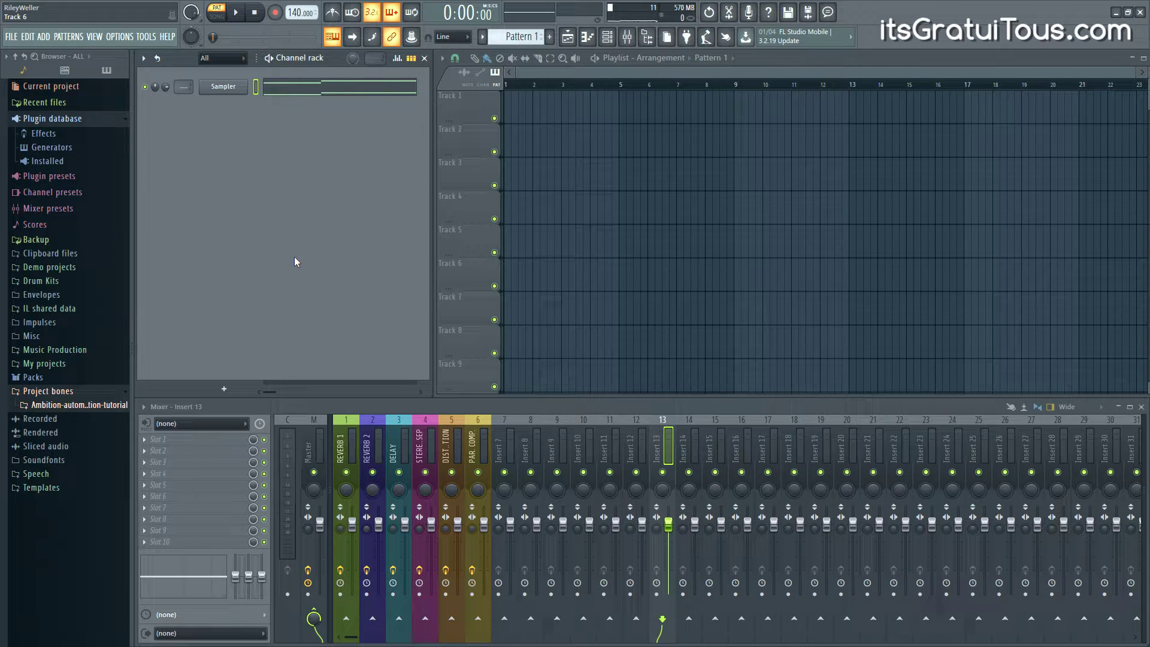
# Re-expand the Ambition automation tutorial bones folder in the browser
pyautogui.click(111, 405)
pyautogui.click(109, 405)
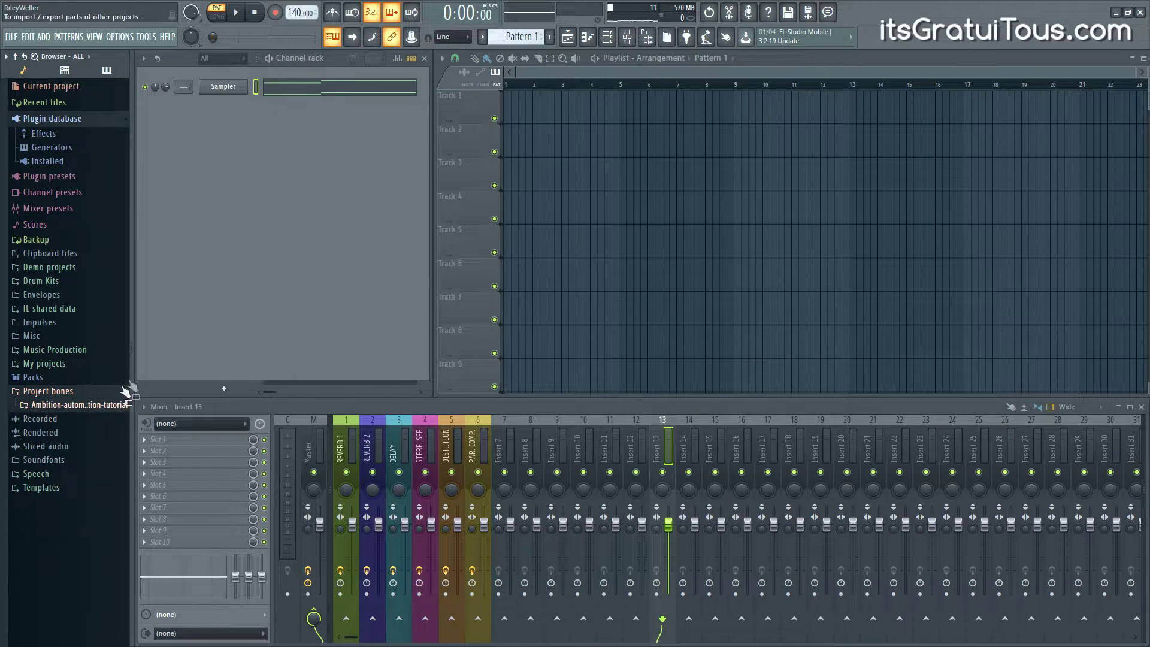
pyautogui.click(113, 408)
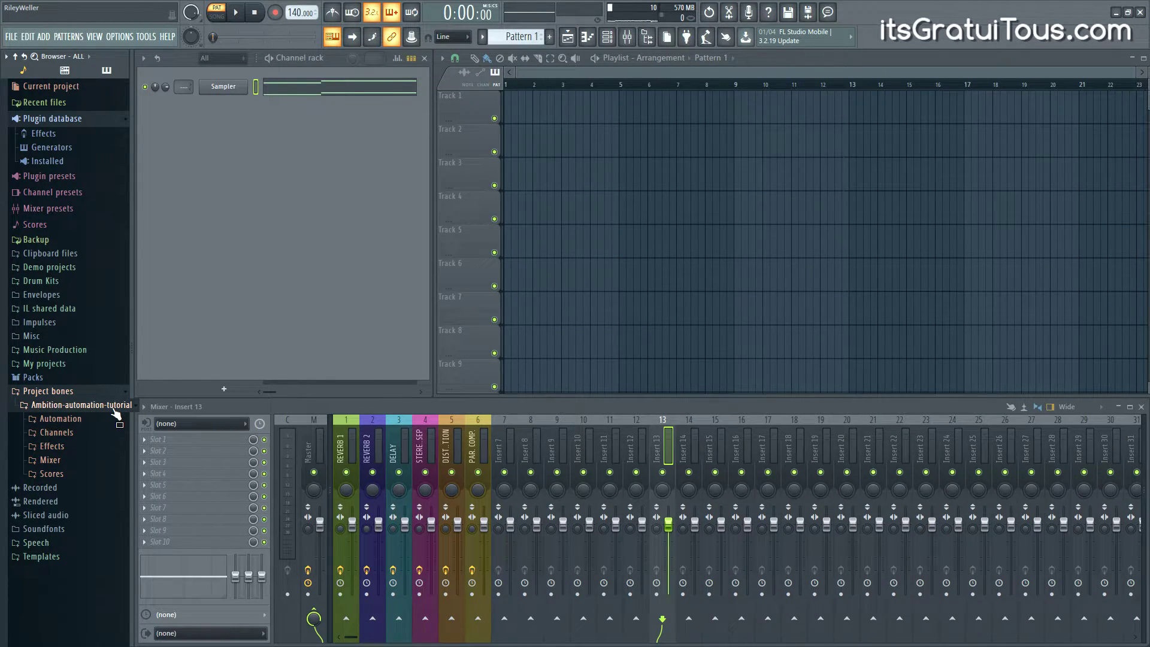
pyautogui.click(14, 38)
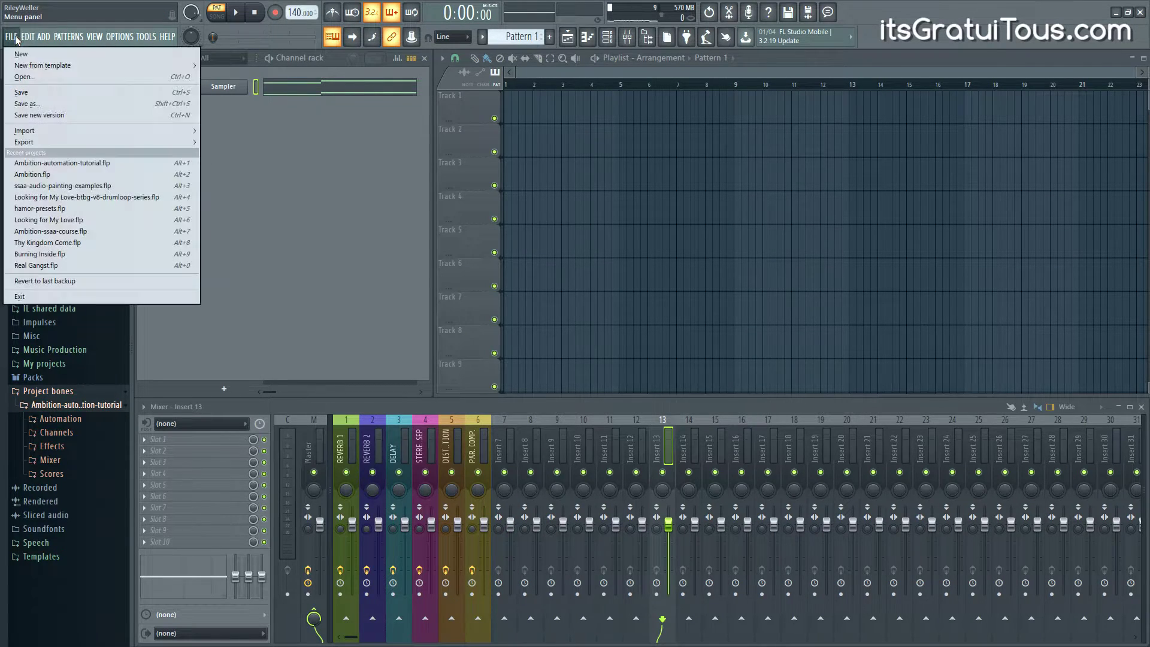
pyautogui.click(15, 39)
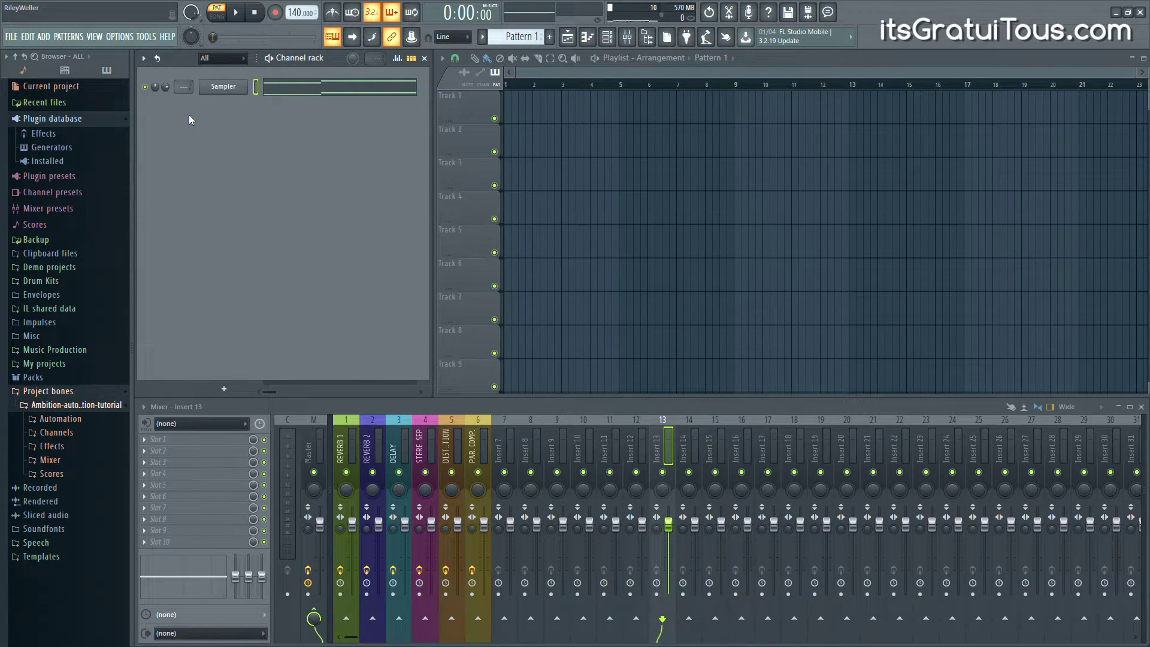